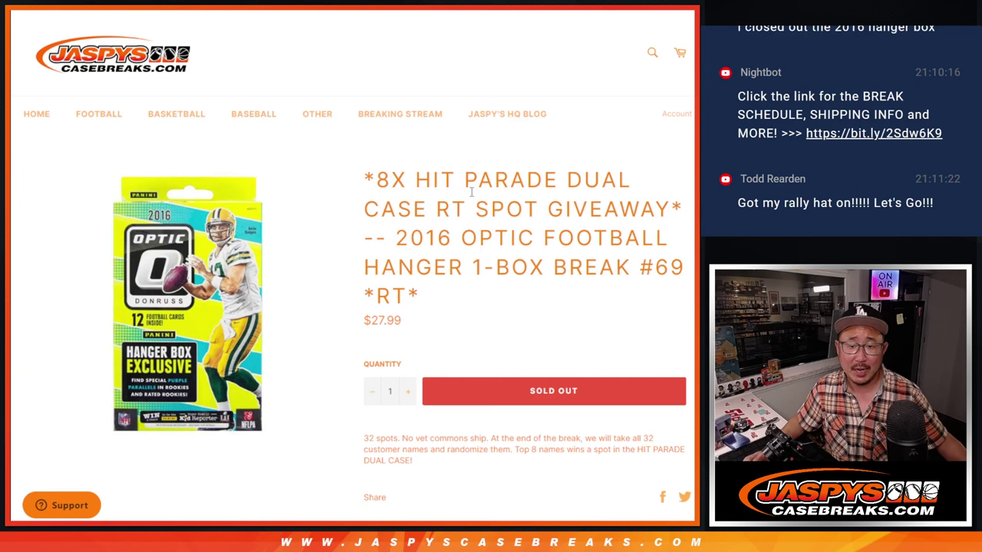
# Highlight the break title and number 69, then switch to the buyer-name list randomizer.
pyautogui.moveTo(398, 235); pyautogui.dragTo(432, 300)
pyautogui.click(434, 303)
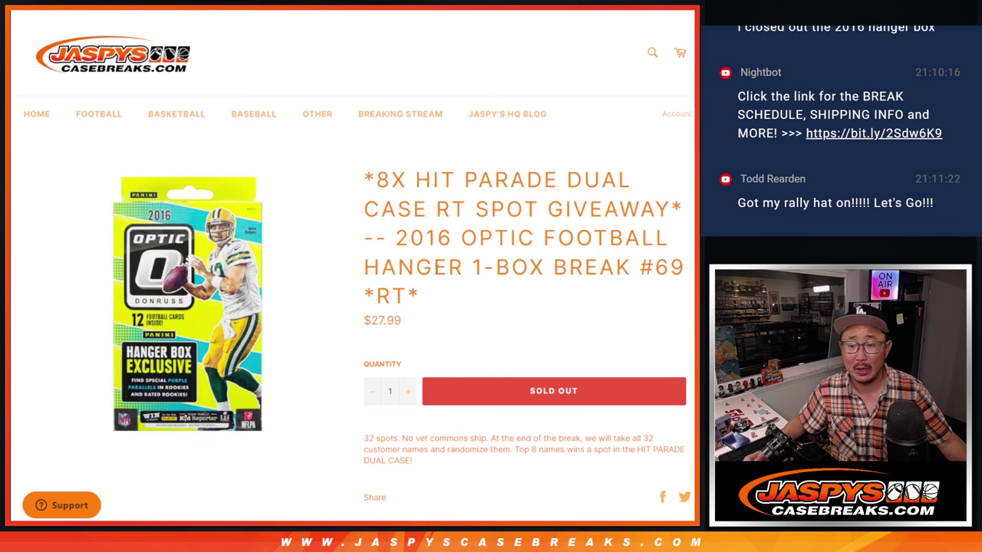
pyautogui.doubleClick(690, 268)
pyautogui.click(550, 283)
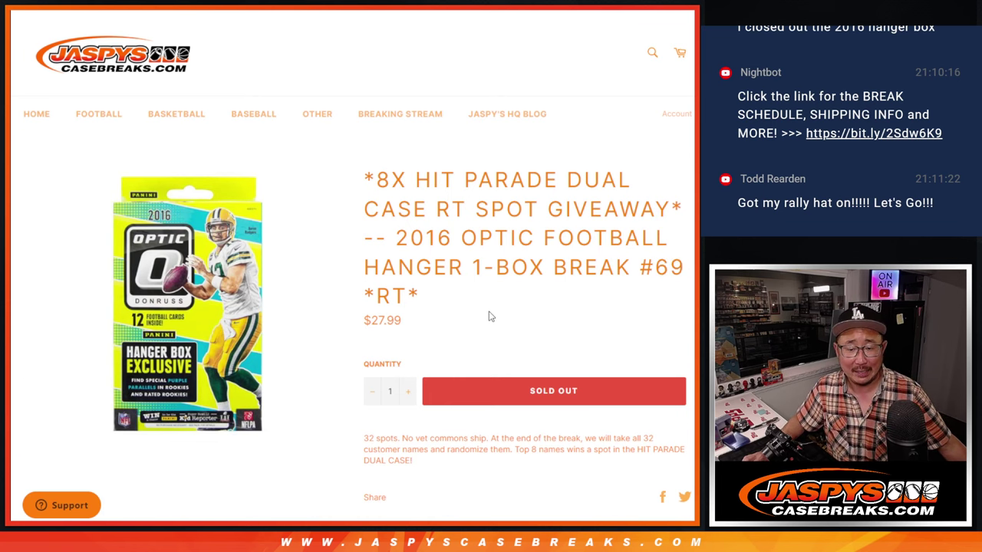
pyautogui.scroll(-1, 493, 313)
pyautogui.hotkey('ctrl', 'Tab')
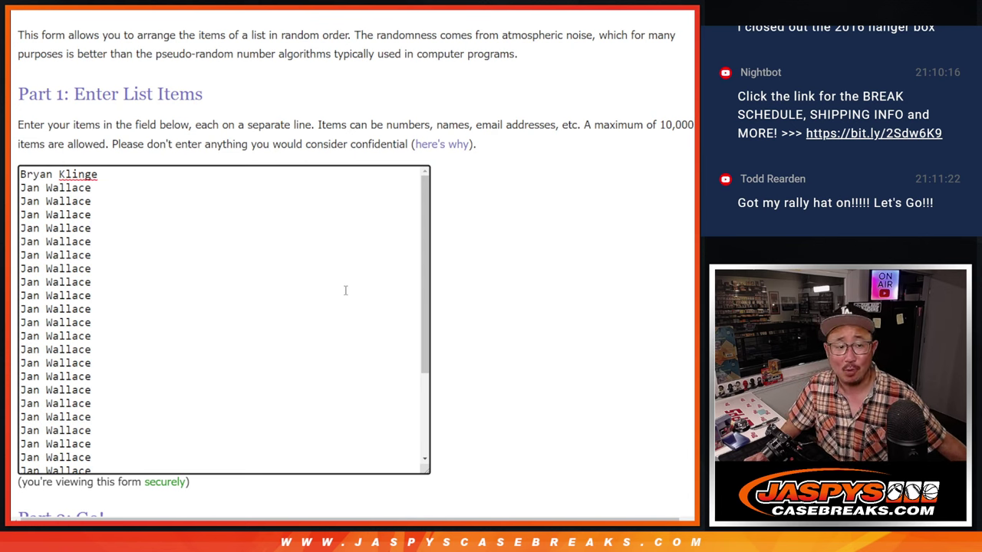
# Review the buyer-name and NFL team lists, then roll two dice for 6 and 3.
pyautogui.scroll(-5, 345, 290)
pyautogui.scroll(5, 358, 300)
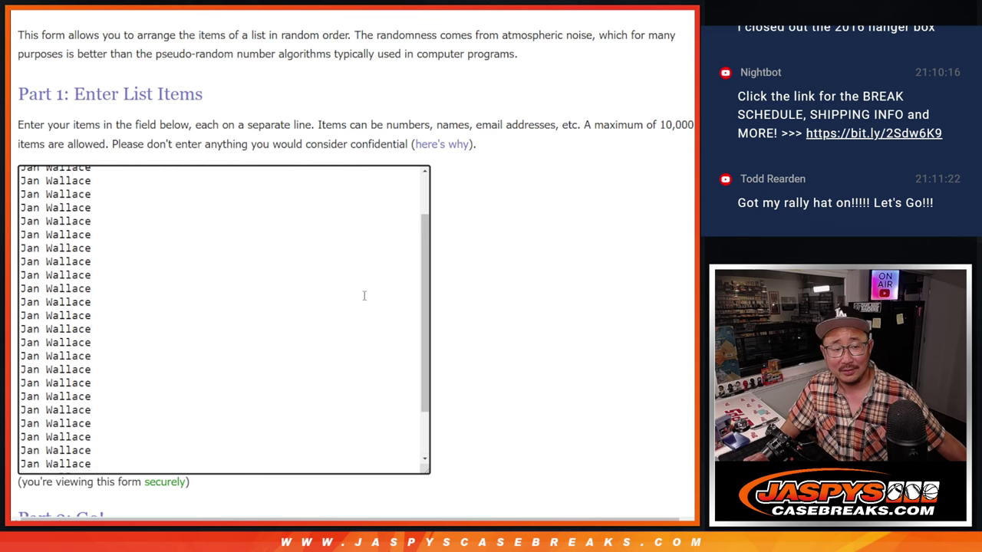
pyautogui.hotkey('ctrl', 'Tab')
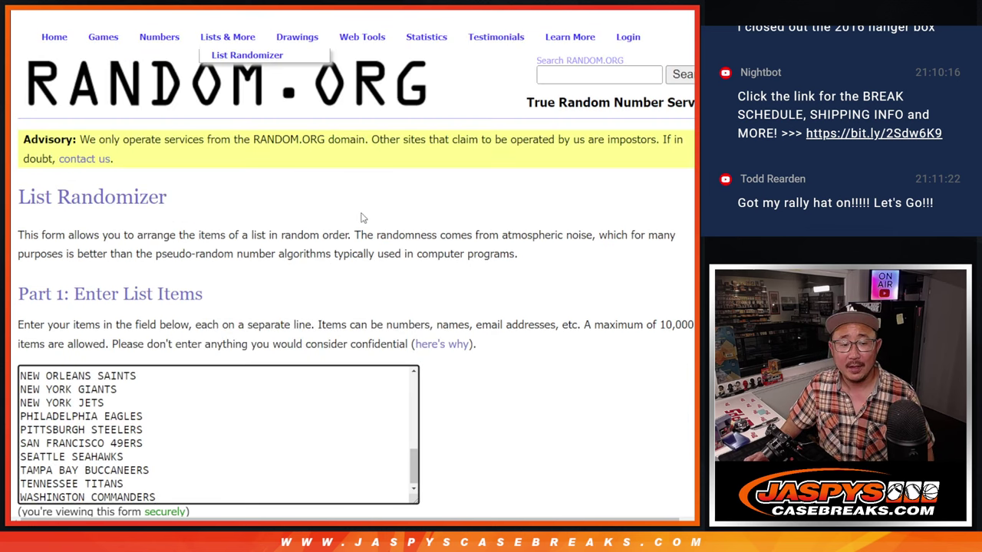
pyautogui.scroll(-3, 284, 154)
pyautogui.scroll(10, 279, 239)
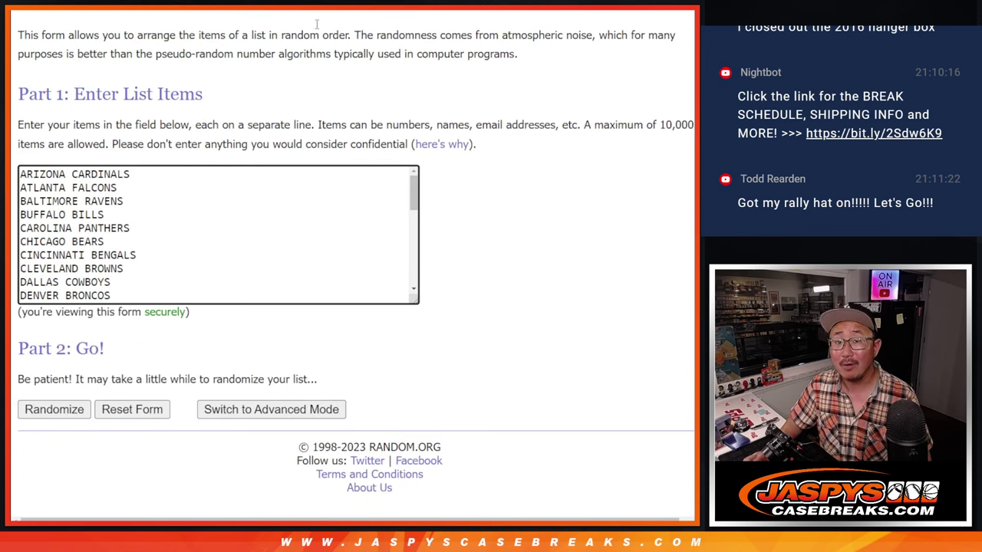
pyautogui.hotkey('ctrl', 'Tab')
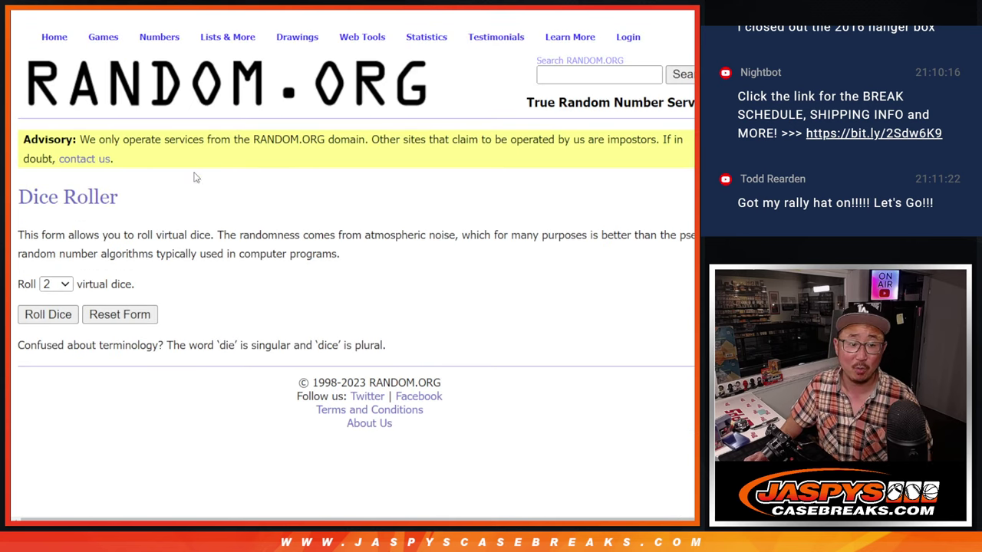
pyautogui.click(34, 316)
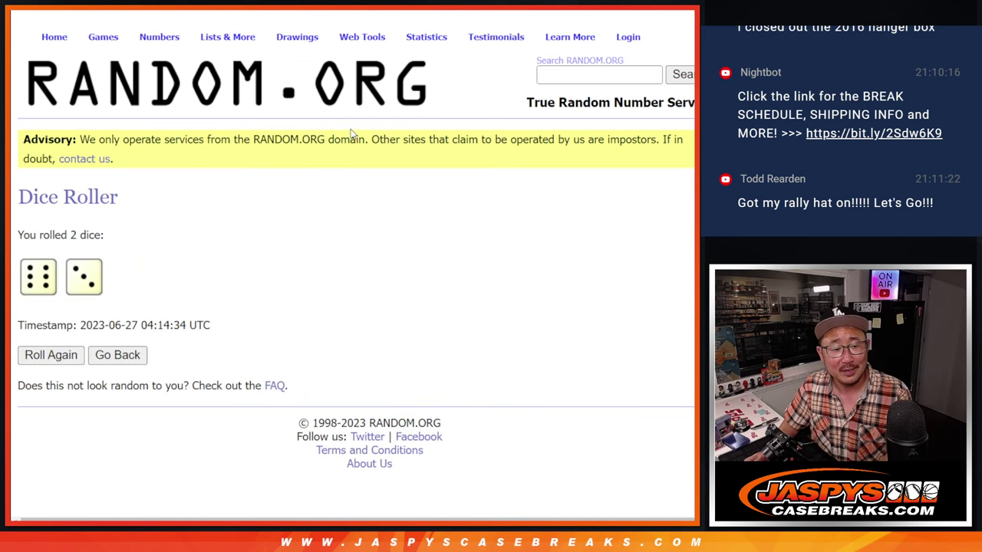
# Randomize the 32 buyer names nine times in a row.
pyautogui.hotkey('ctrl', 'Tab')
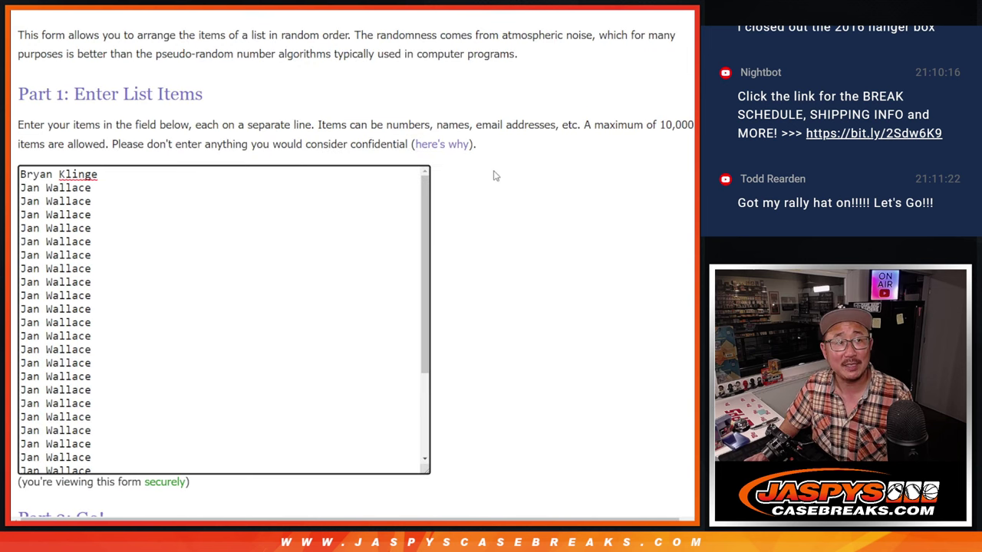
pyautogui.scroll(-2, 353, 261)
pyautogui.click(40, 412)
pyautogui.scroll(-8, 40, 413)
pyautogui.click(40, 410)
pyautogui.scroll(-8, 40, 413)
pyautogui.click(40, 410)
pyautogui.scroll(-8, 40, 412)
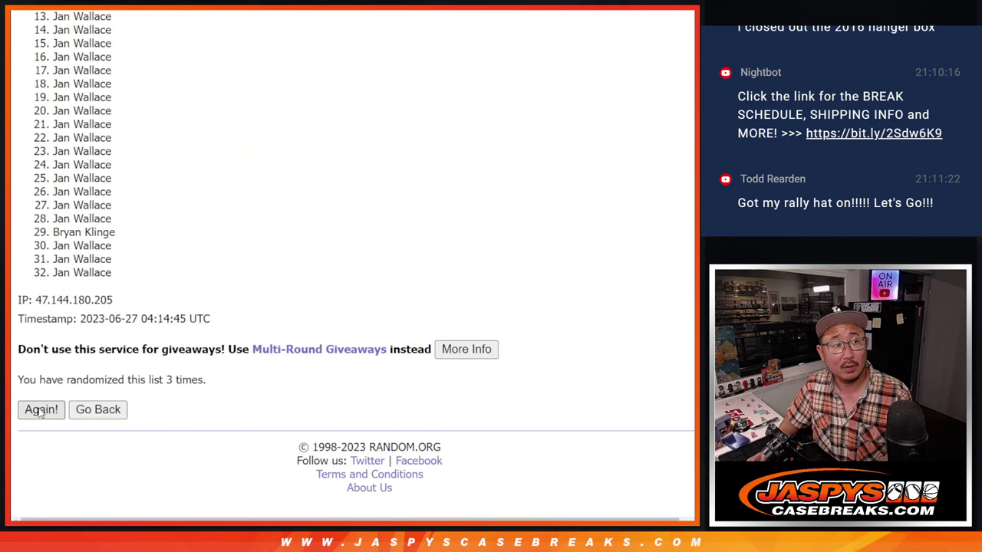
pyautogui.click(41, 411)
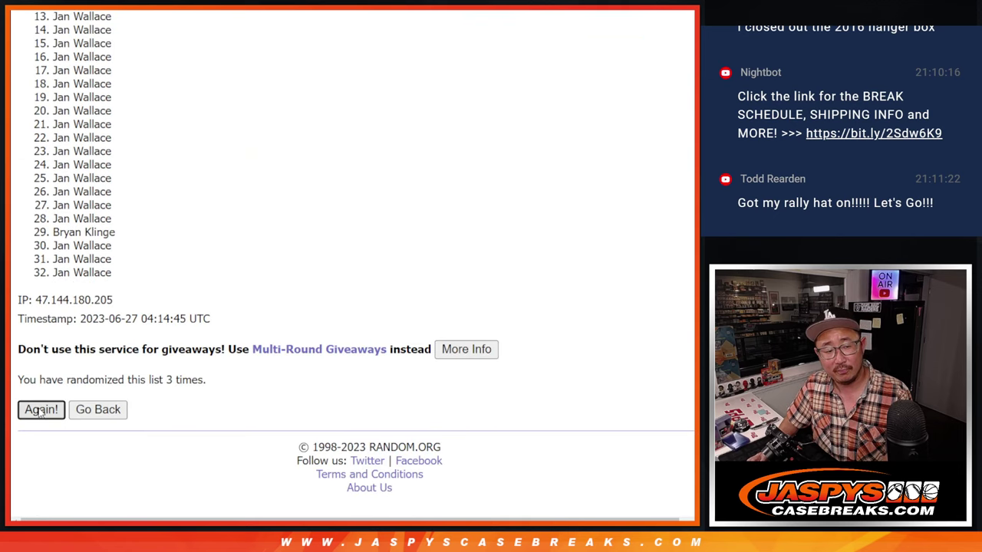
pyautogui.scroll(-8, 41, 412)
pyautogui.click(41, 411)
pyautogui.scroll(-8, 41, 412)
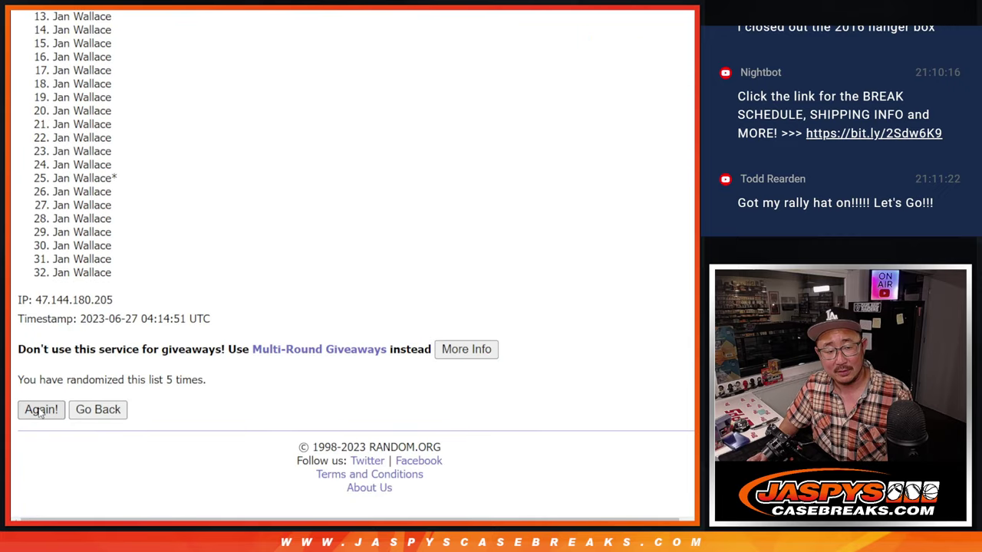
pyautogui.click(41, 411)
pyautogui.scroll(-8, 41, 412)
pyautogui.click(41, 411)
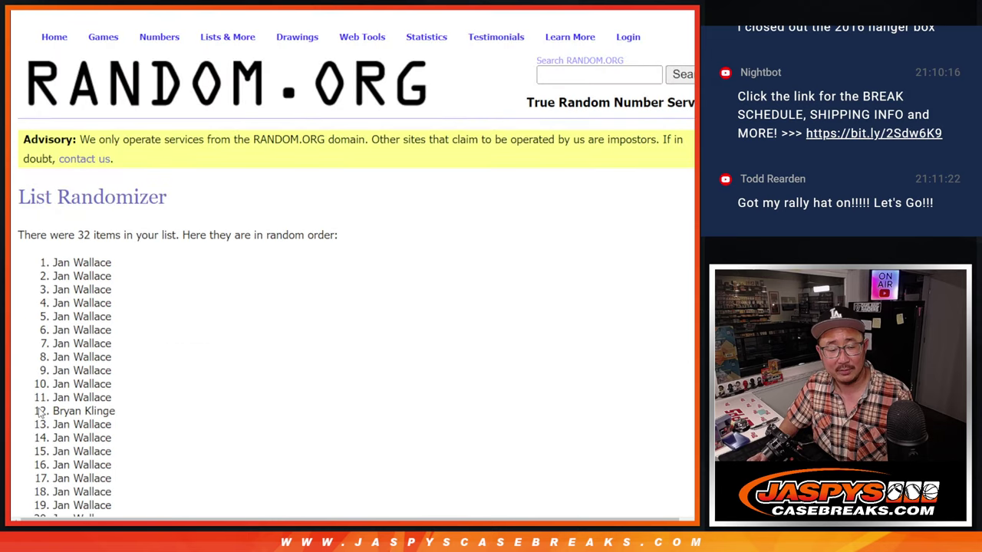
pyautogui.scroll(-8, 41, 412)
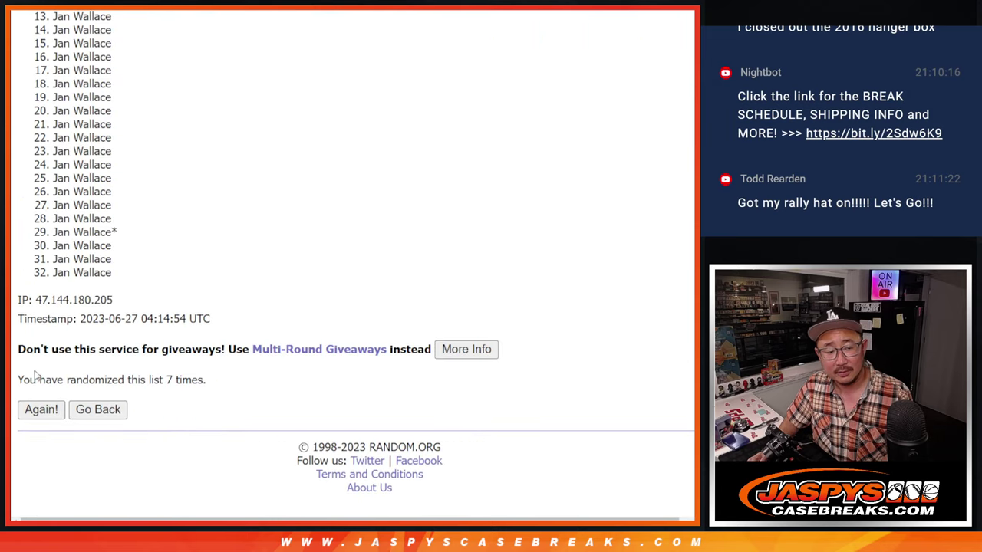
pyautogui.click(41, 409)
pyautogui.scroll(-8, 41, 412)
pyautogui.click(41, 409)
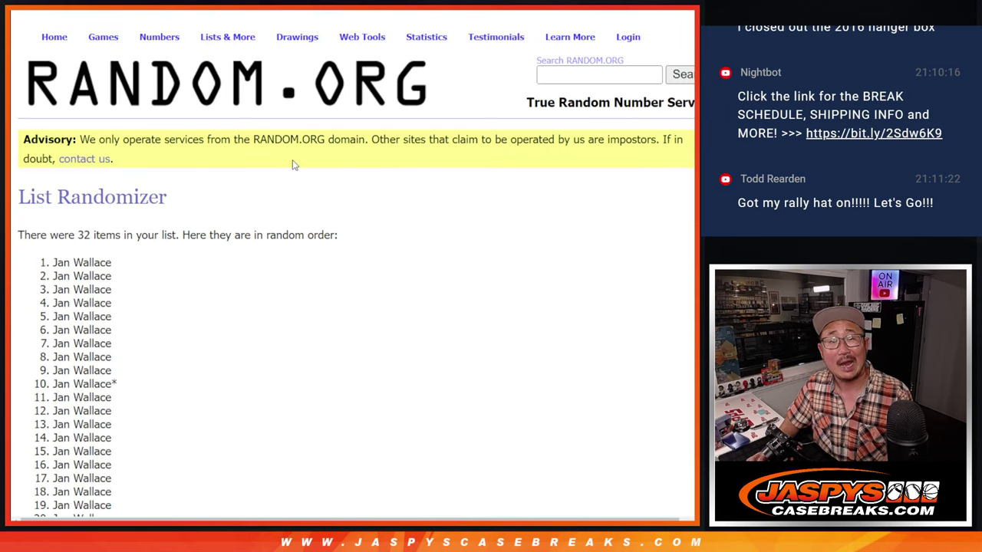
# Copy the shuffled buyer names into column A of the sheet, then return to the NFL team list.
pyautogui.scroll(-5, 293, 192)
pyautogui.scroll(3, 108, 172)
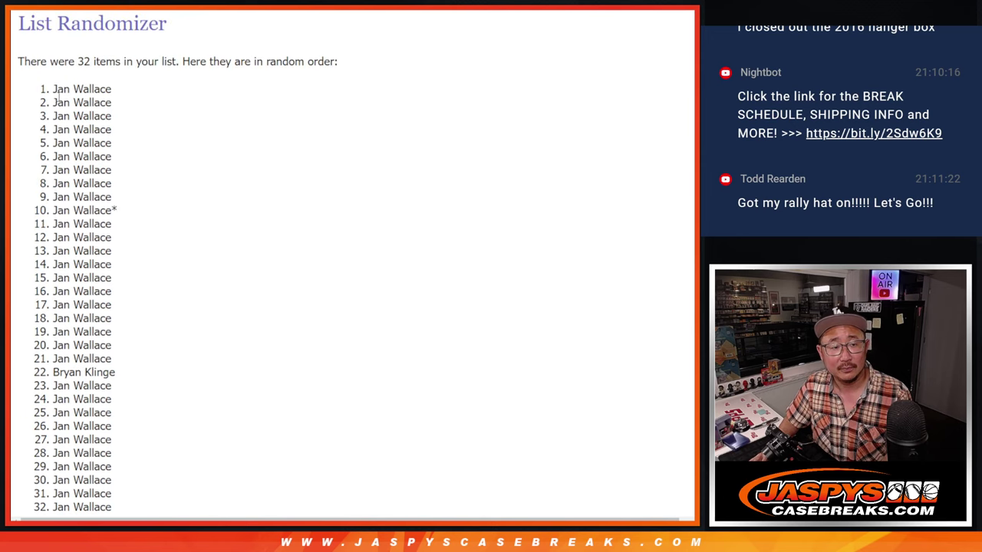
pyautogui.moveTo(57, 95); pyautogui.dragTo(126, 277)
pyautogui.hotkey('ctrl', 'c')
pyautogui.hotkey('ctrl', 'Tab')
pyautogui.hotkey('ctrl', 'v')
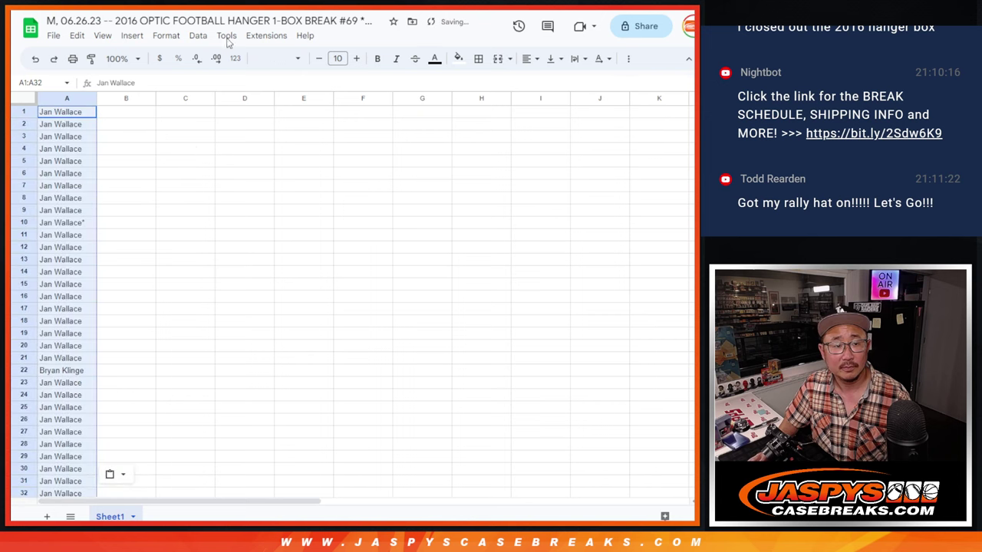
pyautogui.hotkey('ctrl', 'Tab')
pyautogui.hotkey('ctrl', 'Tab')
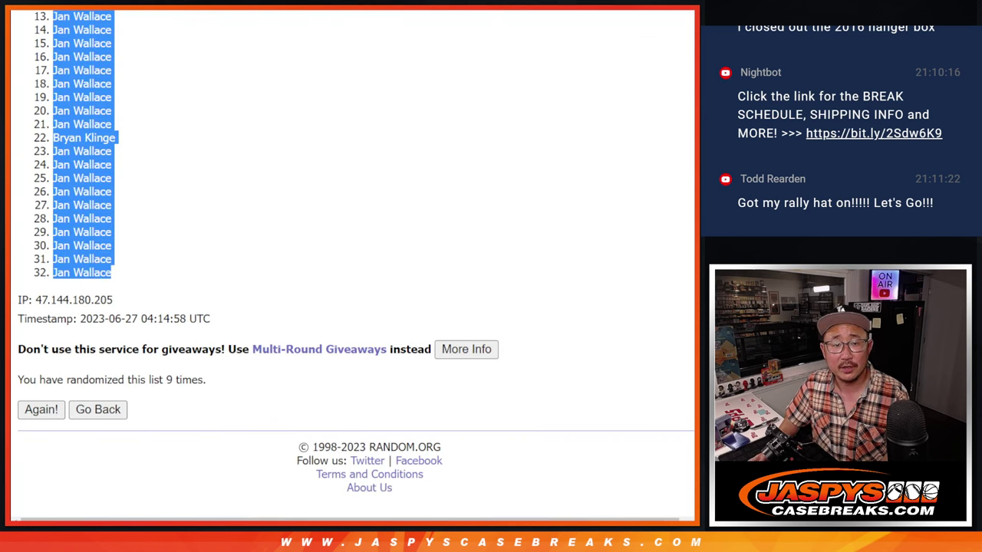
pyautogui.hotkey('ctrl', 'Tab')
# Shuffle the 32 NFL teams nine times and drag-select the resulting list.
pyautogui.click(54, 409)
pyautogui.scroll(-5, 40, 415)
pyautogui.click(41, 410)
pyautogui.click(41, 410)
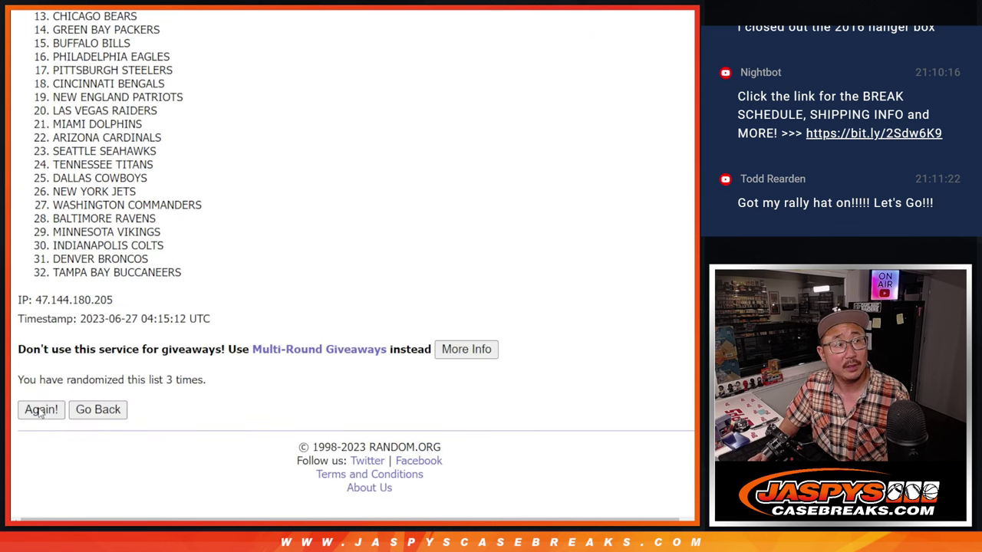
pyautogui.click(41, 410)
pyautogui.click(41, 409)
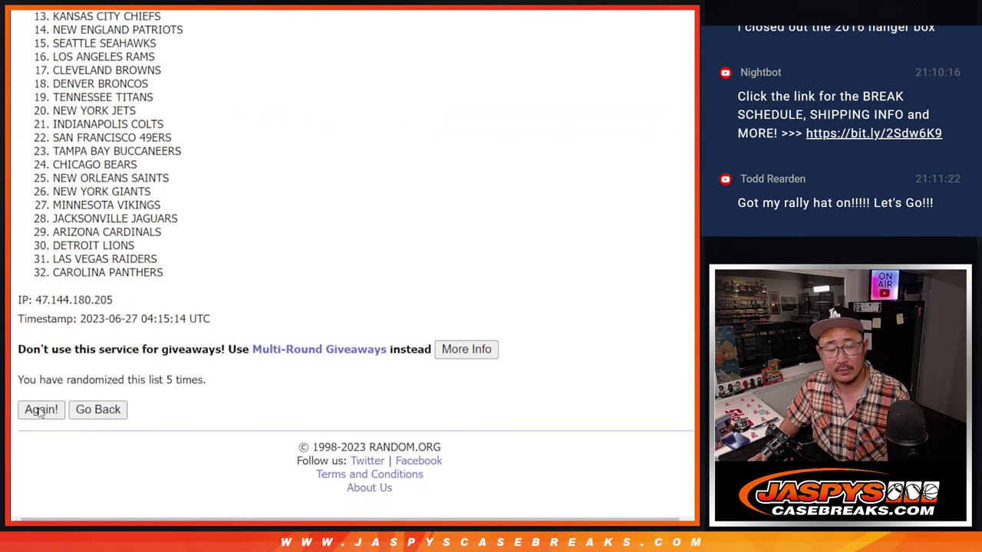
pyautogui.click(40, 409)
pyautogui.click(40, 410)
pyautogui.click(41, 410)
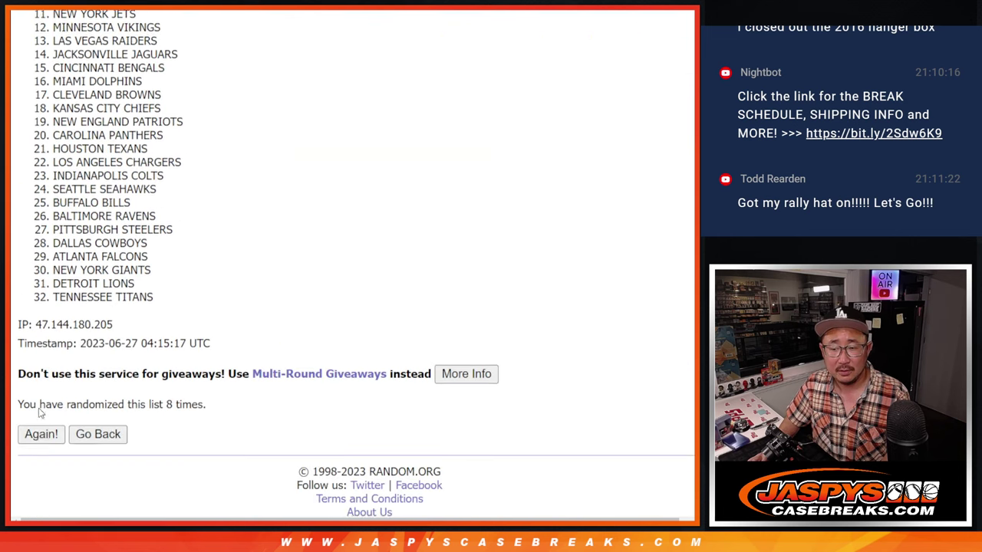
pyautogui.press('Return')
pyautogui.scroll(10, 225, 267)
pyautogui.moveTo(59, 208); pyautogui.dragTo(192, 278)
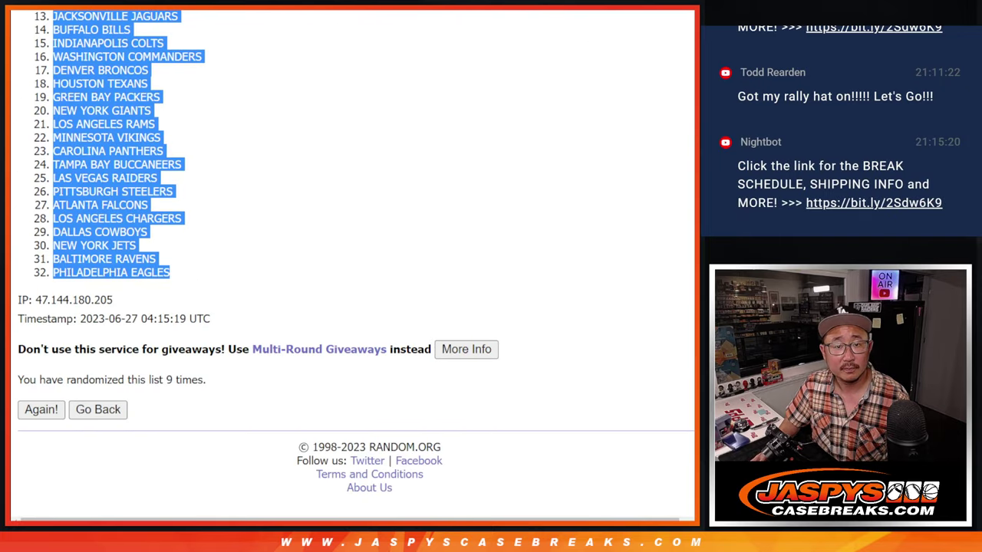
pyautogui.hotkey('ctrl', 'c')
pyautogui.hotkey('alt', 'Tab')
pyautogui.click(122, 112)
pyautogui.hotkey('ctrl', 'v')
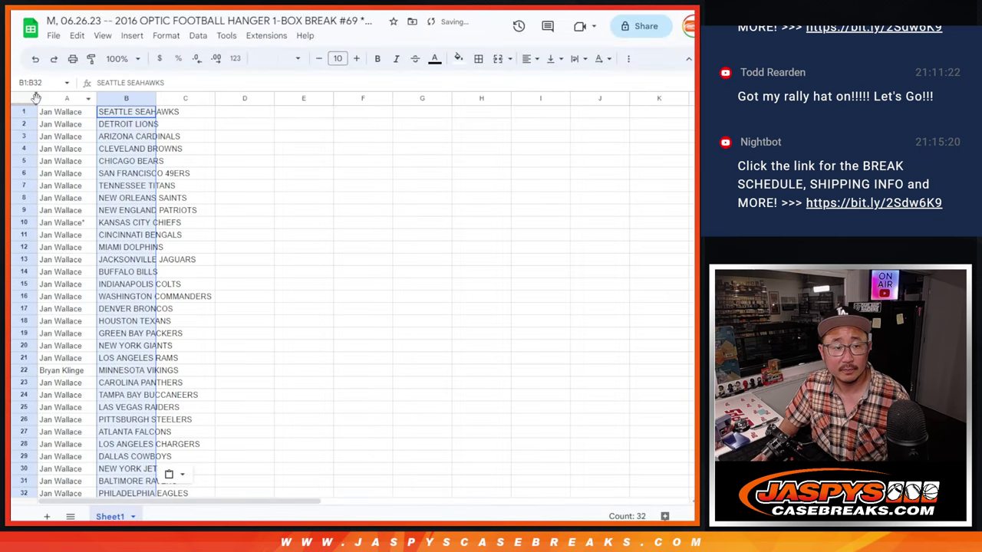
pyautogui.click(23, 98)
pyautogui.click(278, 59)
pyautogui.click(280, 176)
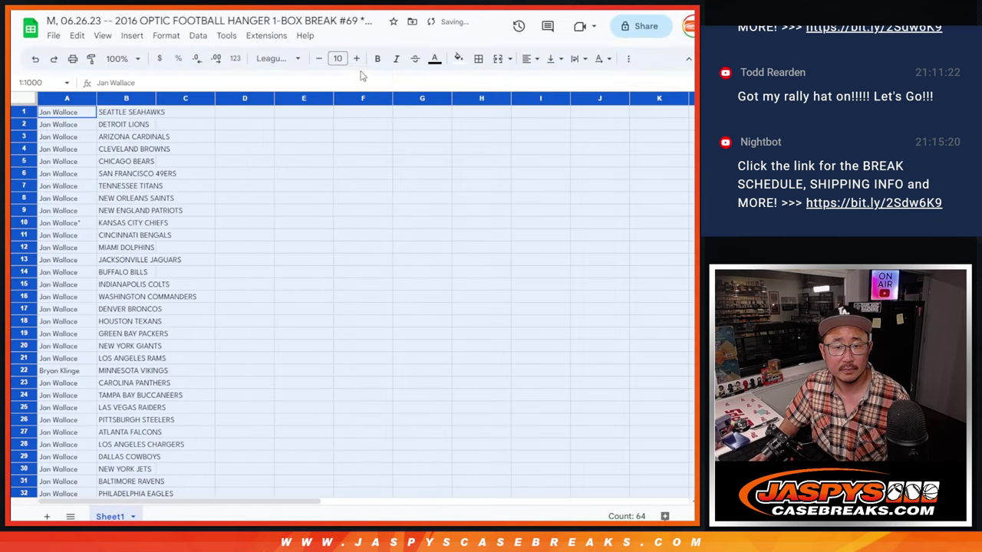
pyautogui.click(338, 59)
pyautogui.click(339, 190)
pyautogui.click(119, 59)
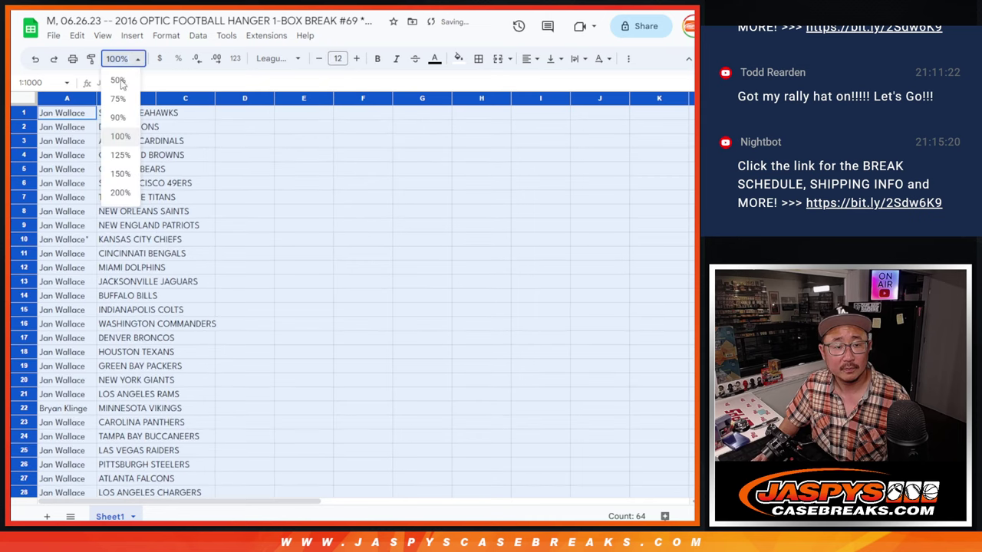
pyautogui.click(120, 173)
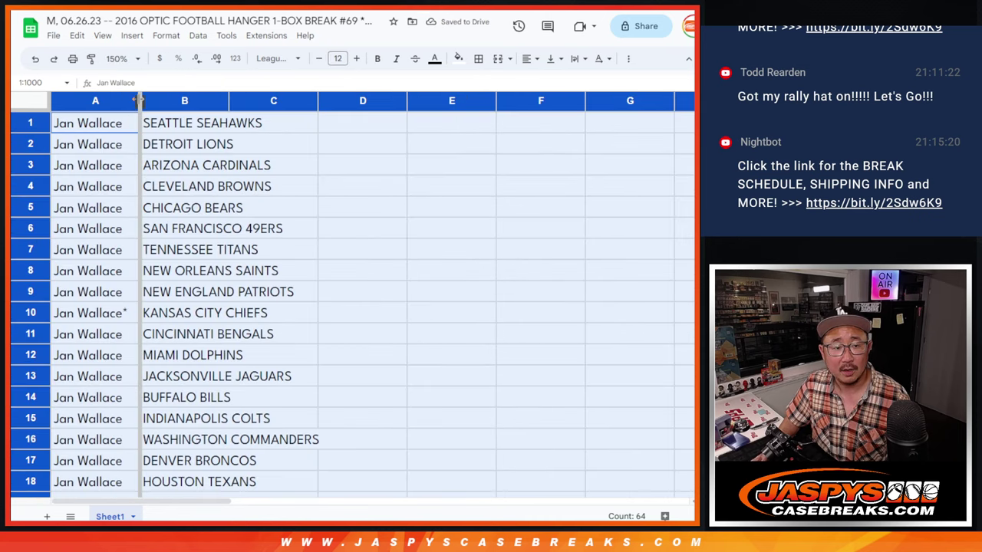
pyautogui.doubleClick(139, 100)
pyautogui.scroll(-4, 123, 376)
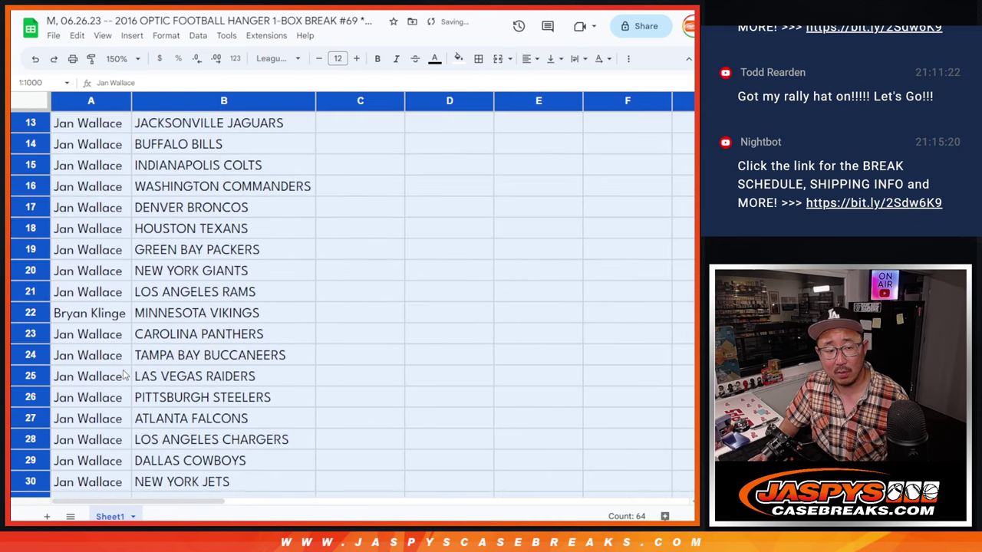
pyautogui.click(31, 313)
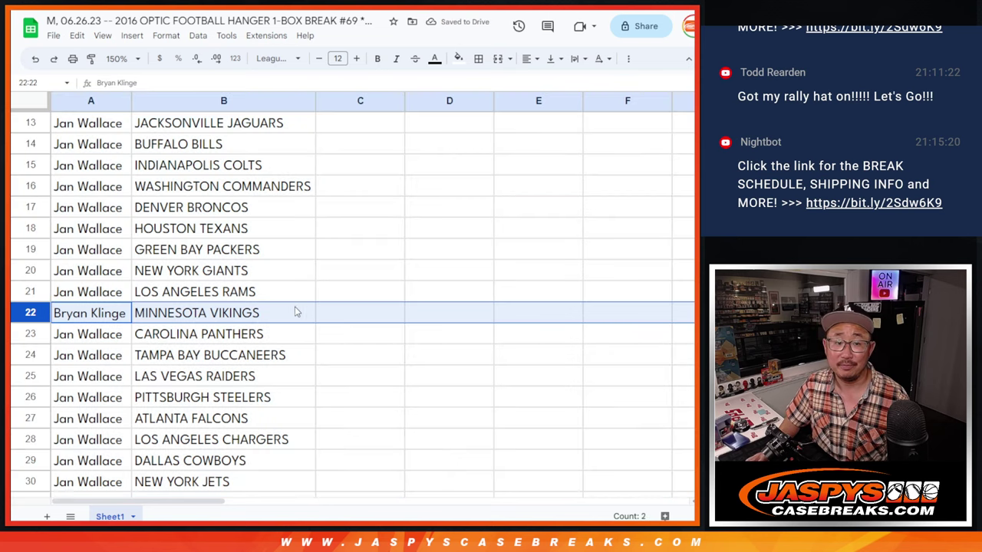
pyautogui.scroll(-3, 277, 313)
pyautogui.scroll(5, 270, 312)
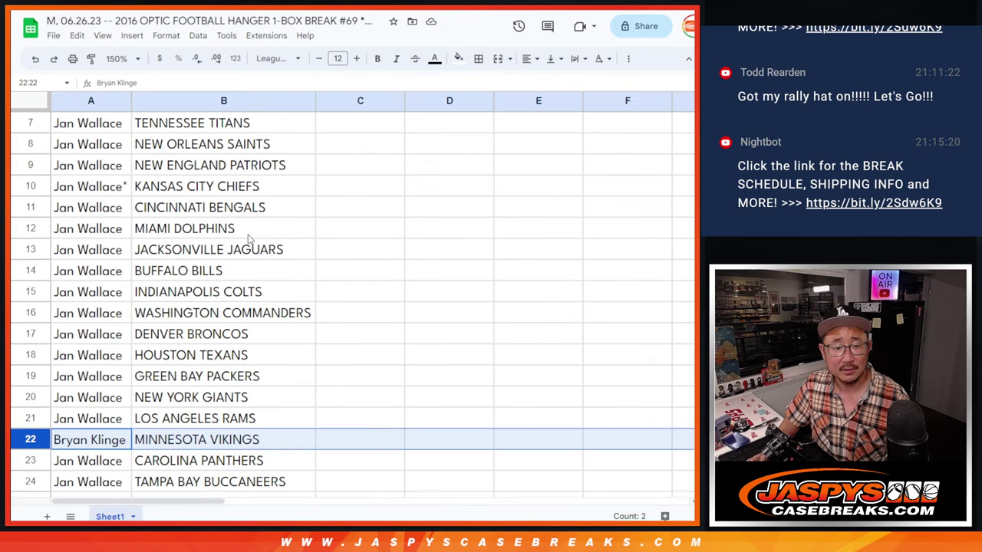
pyautogui.scroll(2, 247, 238)
# Zoom the sheet to 85% and sort it A to Z by the team column B.
pyautogui.click(123, 59)
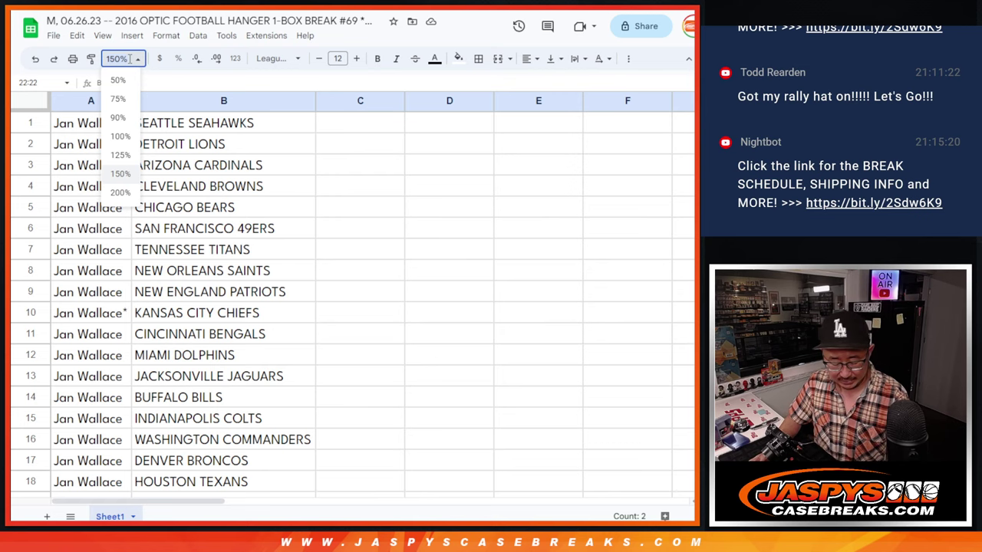
pyautogui.write('85')
pyautogui.press('Return')
pyautogui.rightClick(142, 98)
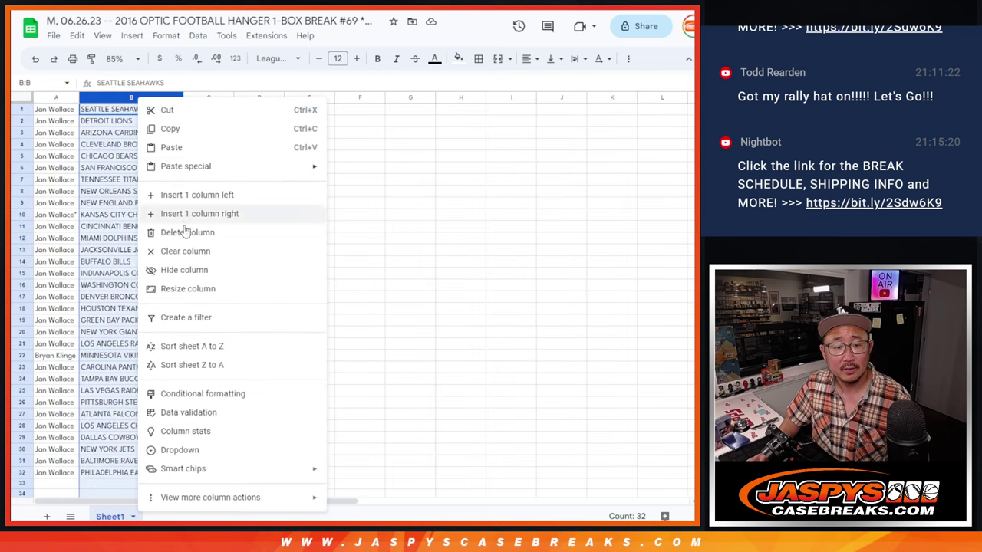
pyautogui.click(192, 346)
# Apply all borders to the A1:B32 buyer–team table.
pyautogui.hotkey('ctrl', 'a')
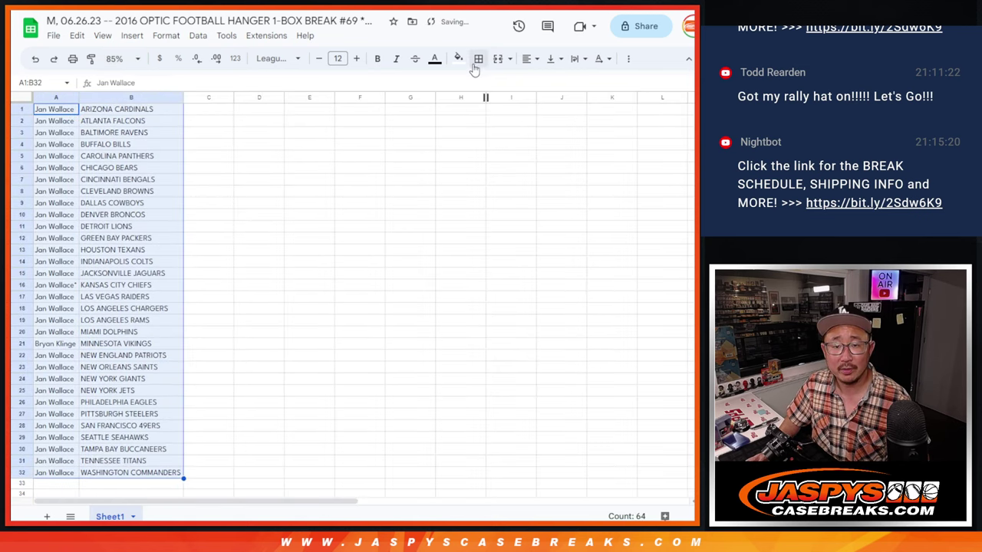
pyautogui.click(477, 59)
pyautogui.click(485, 83)
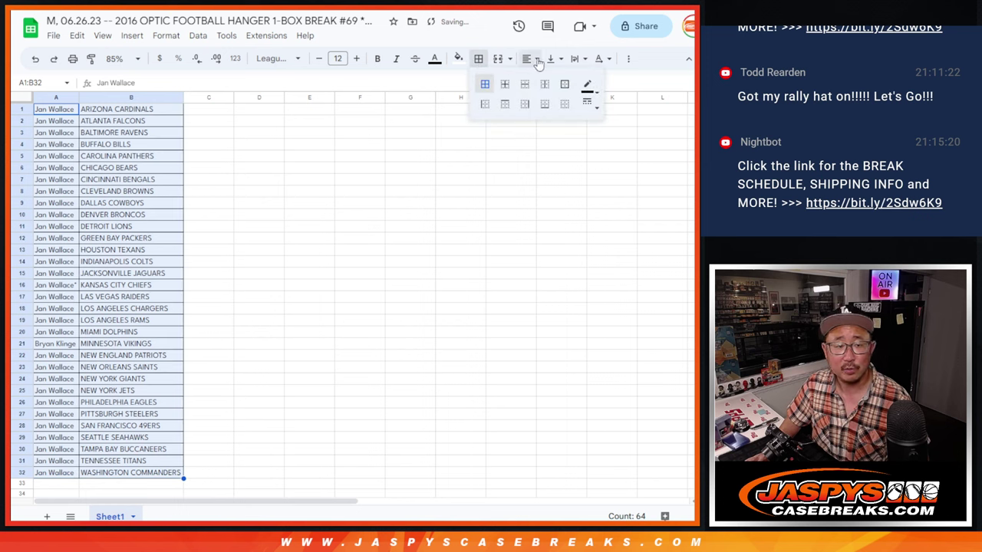
# Copy the buyer names in A1:A32 and bring up the RANDOM.ORG List Randomizer.
pyautogui.click(193, 116)
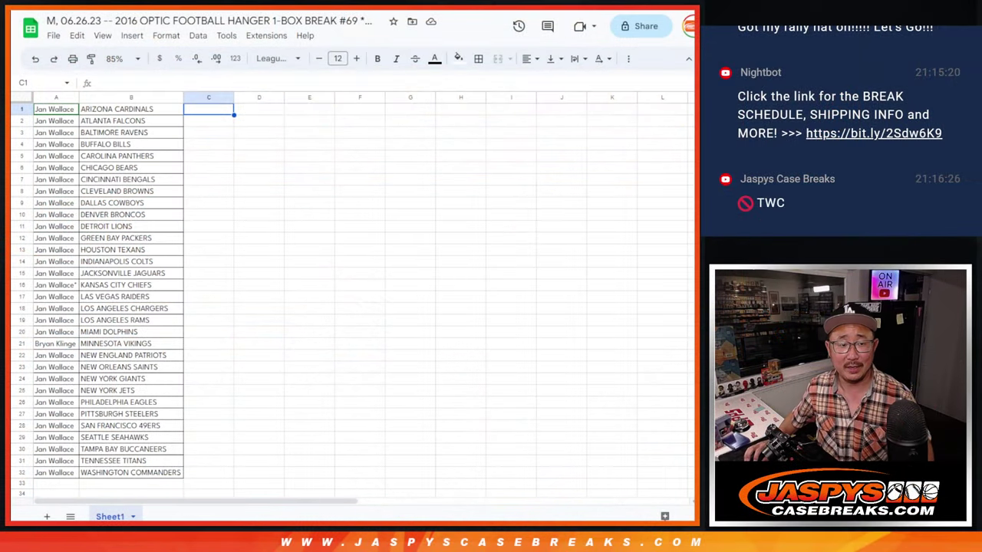
pyautogui.click(55, 109)
pyautogui.keyDown('shift'); pyautogui.click(55, 474); pyautogui.keyUp('shift')
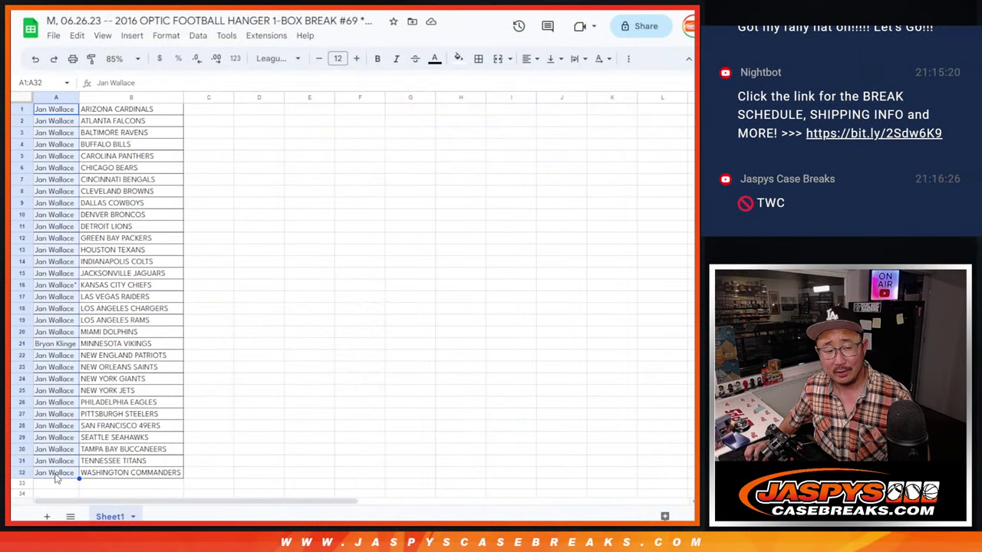
pyautogui.hotkey('ctrl', 'c')
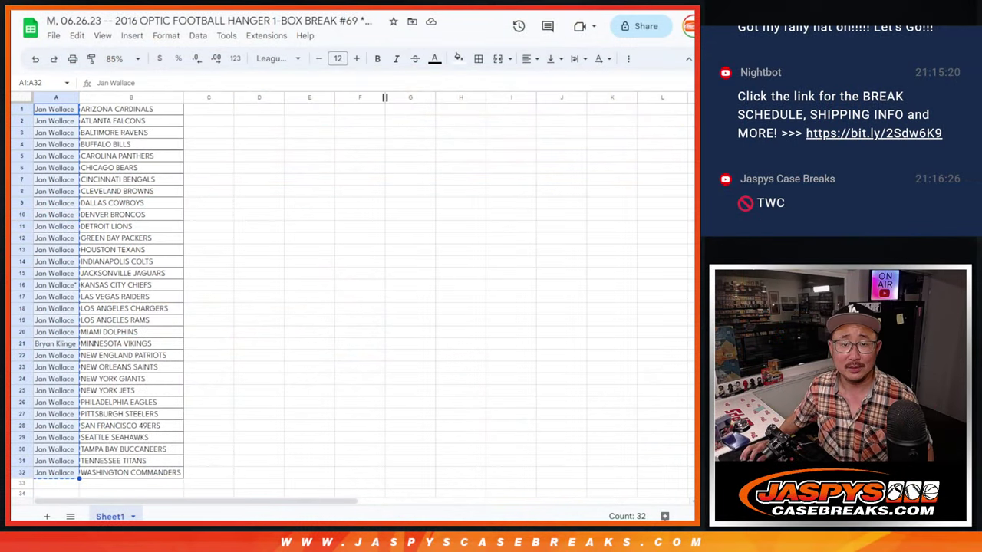
pyautogui.click(422, 4)
pyautogui.click(475, 4)
# Paste the 32 buyer names into the List Randomizer box and enlarge the box.
pyautogui.click(398, 394)
pyautogui.hotkey('ctrl', 'v')
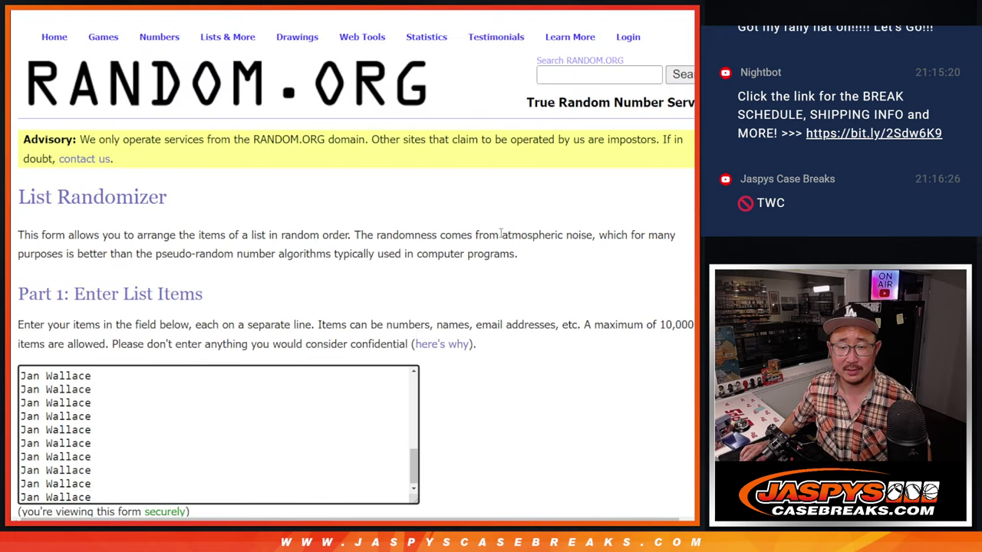
pyautogui.scroll(-3, 500, 234)
pyautogui.moveTo(415, 299); pyautogui.dragTo(411, 457)
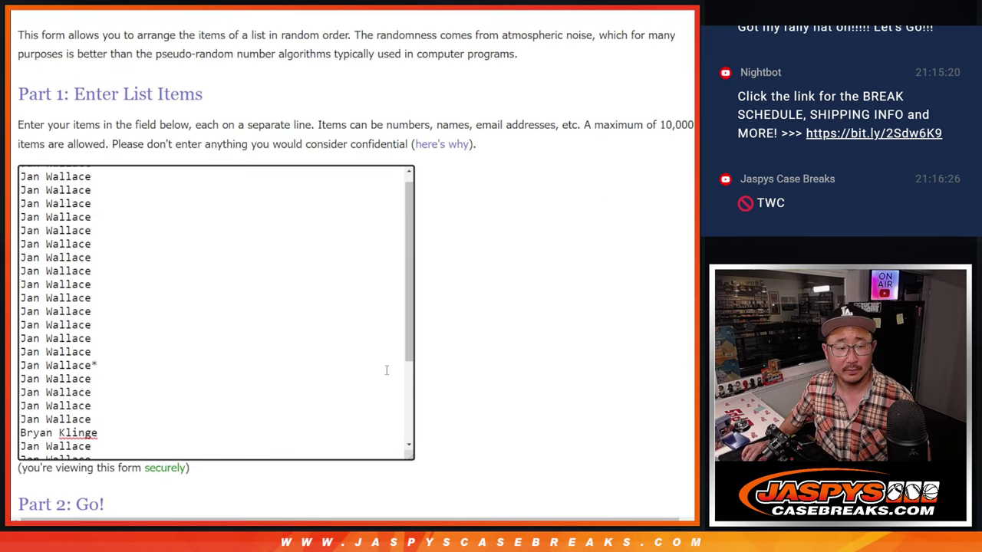
# Roll two dice on the Dice Roller to set the shuffle count, then return to the name list.
pyautogui.hotkey('ctrl', 'shift', 'Tab')
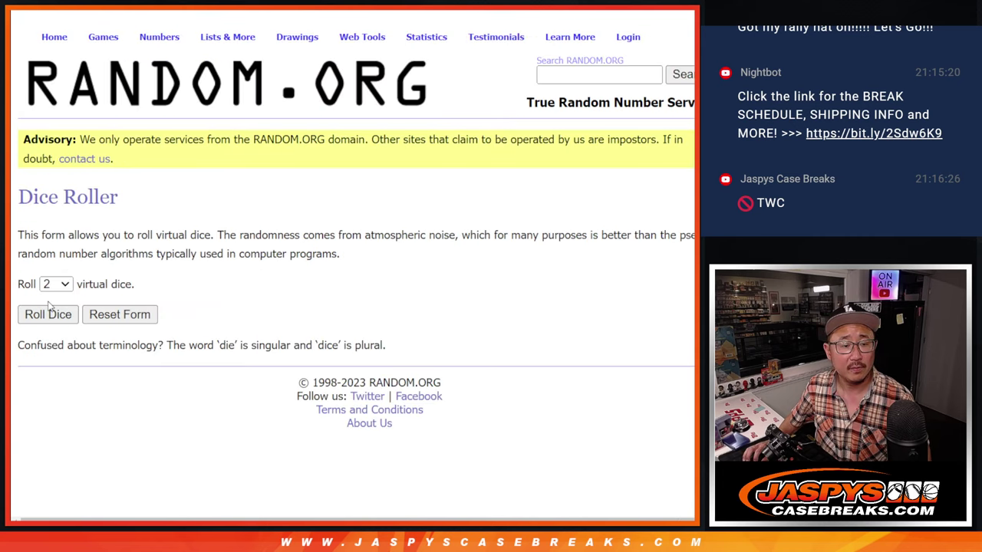
pyautogui.click(49, 313)
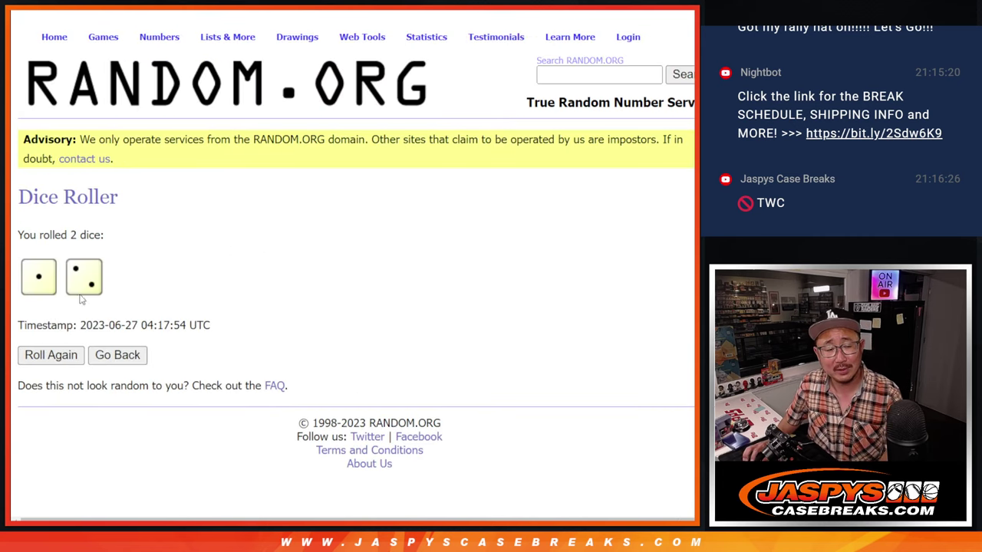
pyautogui.hotkey('ctrl', 'Tab')
pyautogui.scroll(-2, 323, 348)
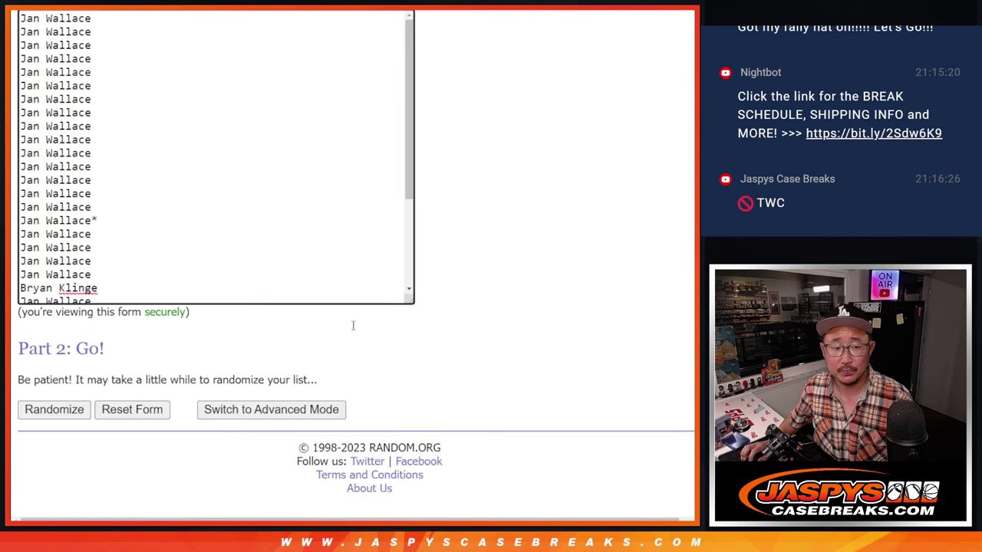
# Randomize the pasted buyer names three times and review the resulting 32-name order.
pyautogui.click(55, 407)
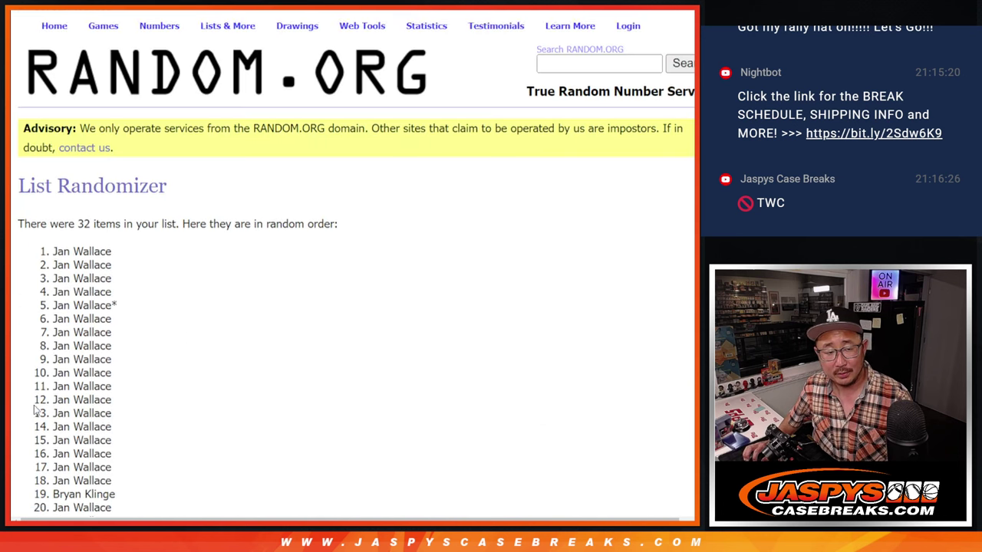
pyautogui.click(34, 412)
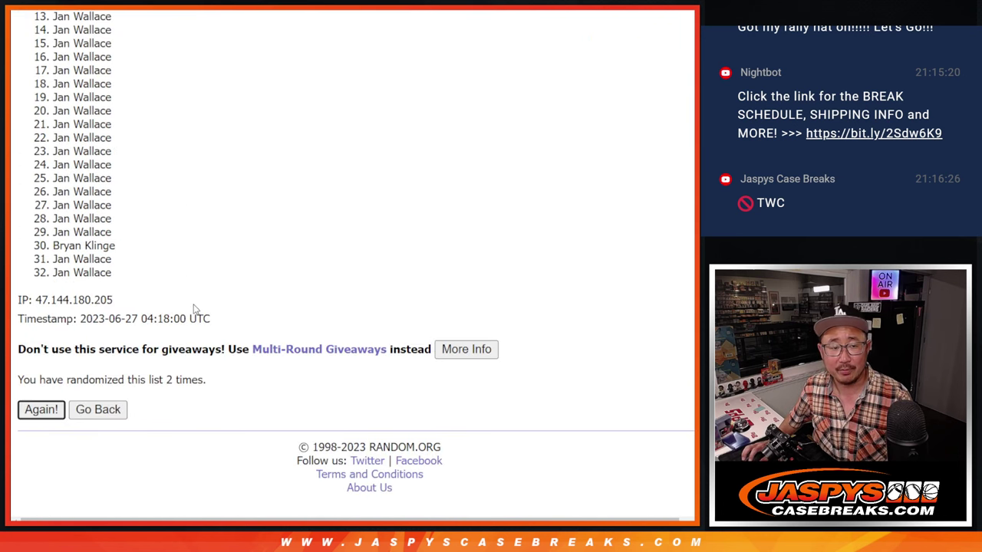
pyautogui.press('Return')
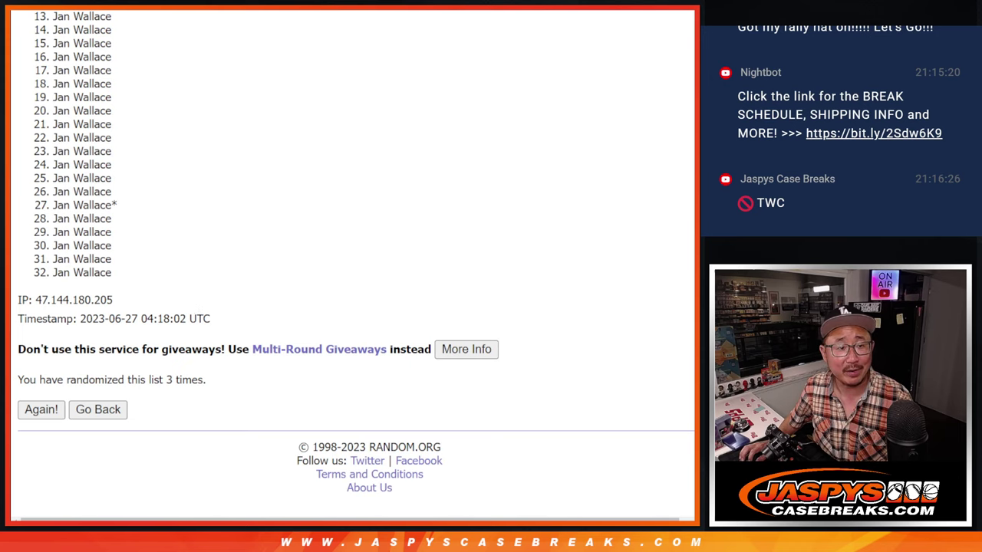
pyautogui.scroll(2, 356, 261)
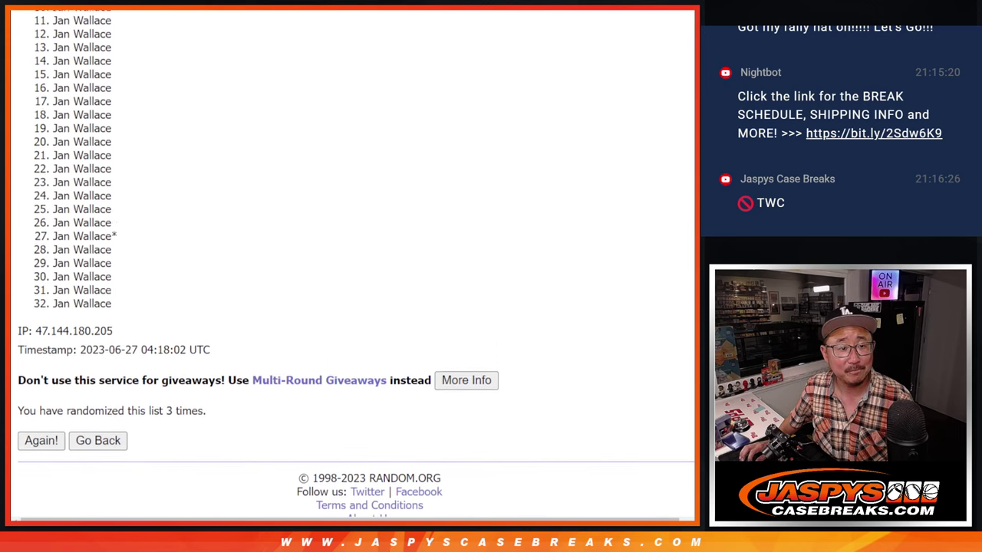
pyautogui.scroll(1, 356, 261)
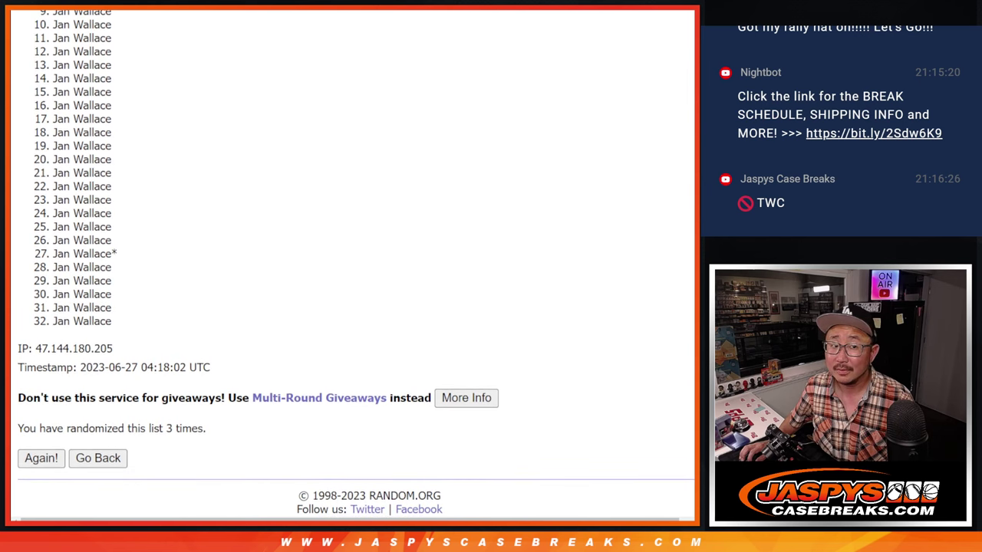
pyautogui.scroll(1, 356, 262)
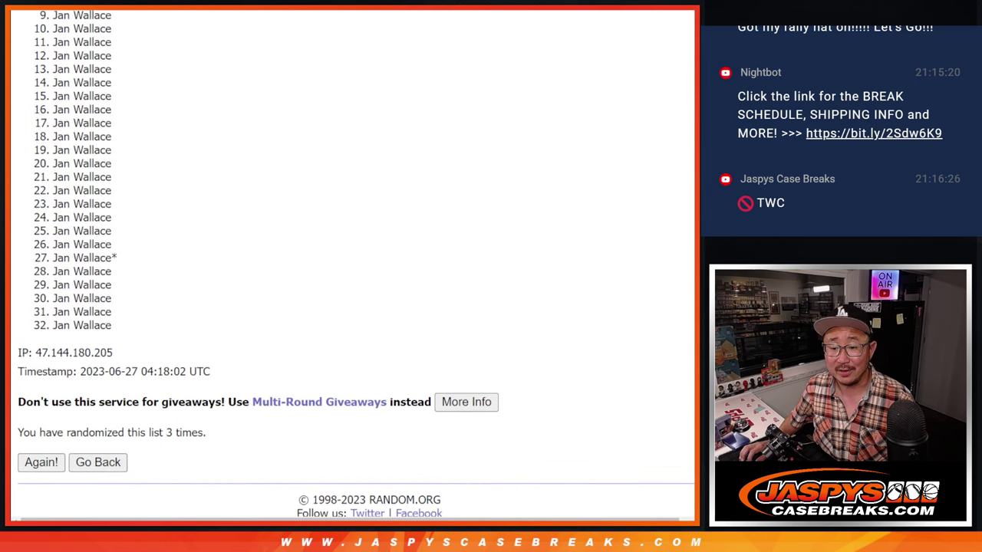
pyautogui.scroll(1, 356, 262)
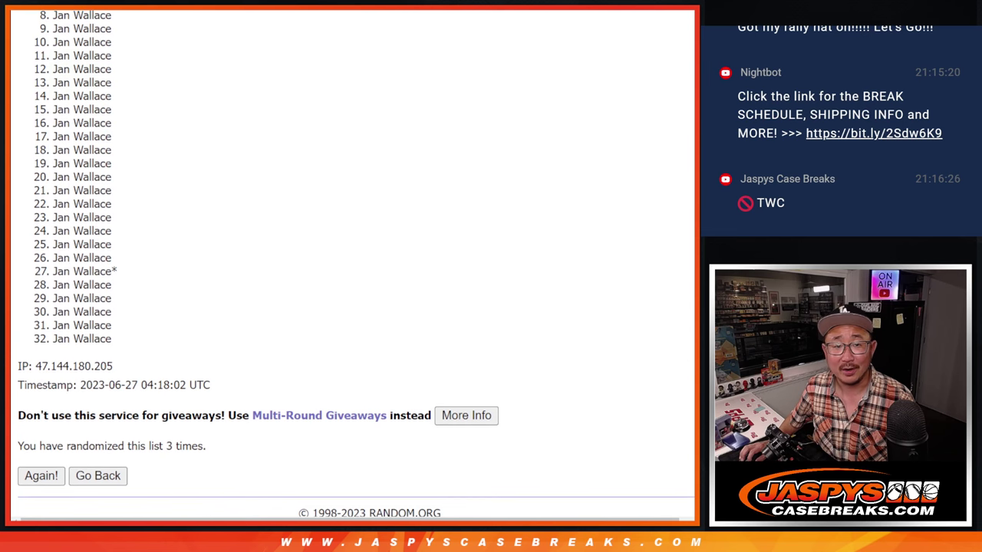
pyautogui.scroll(3, 690, 202)
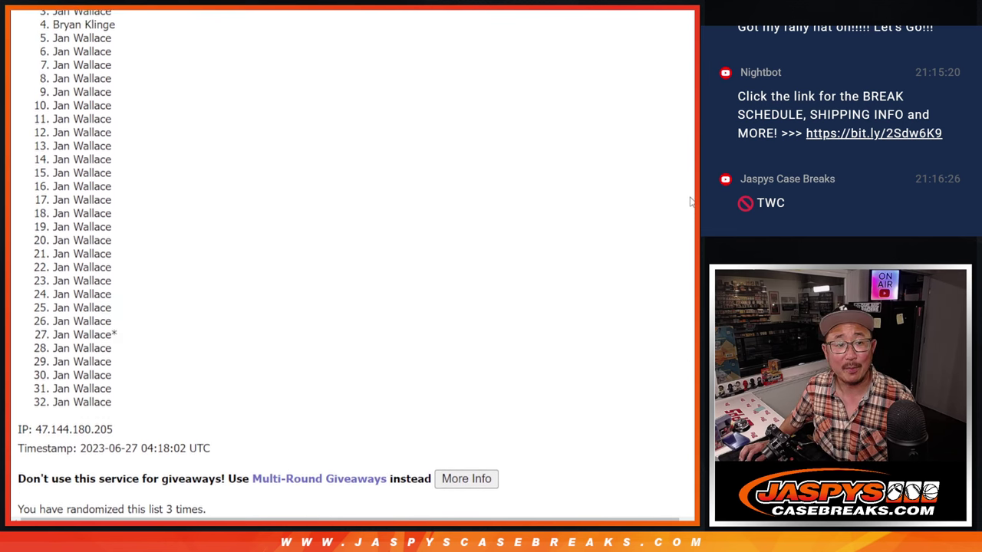
pyautogui.scroll(-1, 689, 202)
pyautogui.scroll(3, 682, 188)
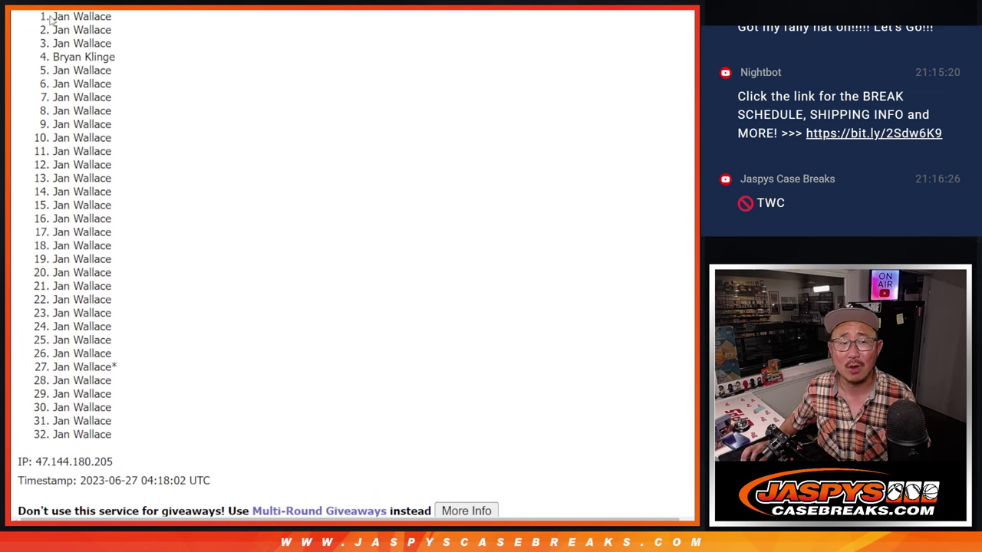
# Highlight names 1–8 in the randomized results.
pyautogui.moveTo(52, 17); pyautogui.dragTo(125, 114)
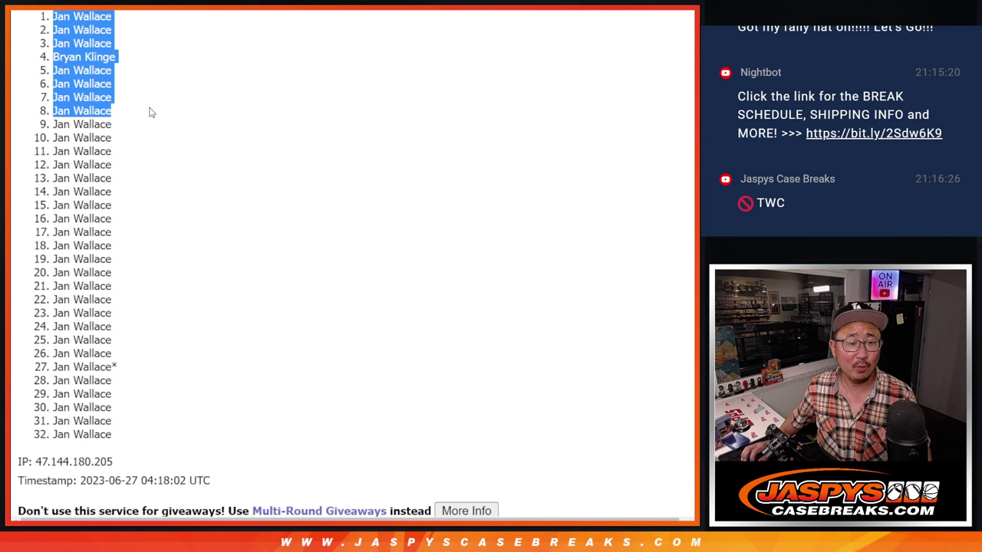
pyautogui.scroll(-1, 204, 125)
pyautogui.scroll(1, 230, 125)
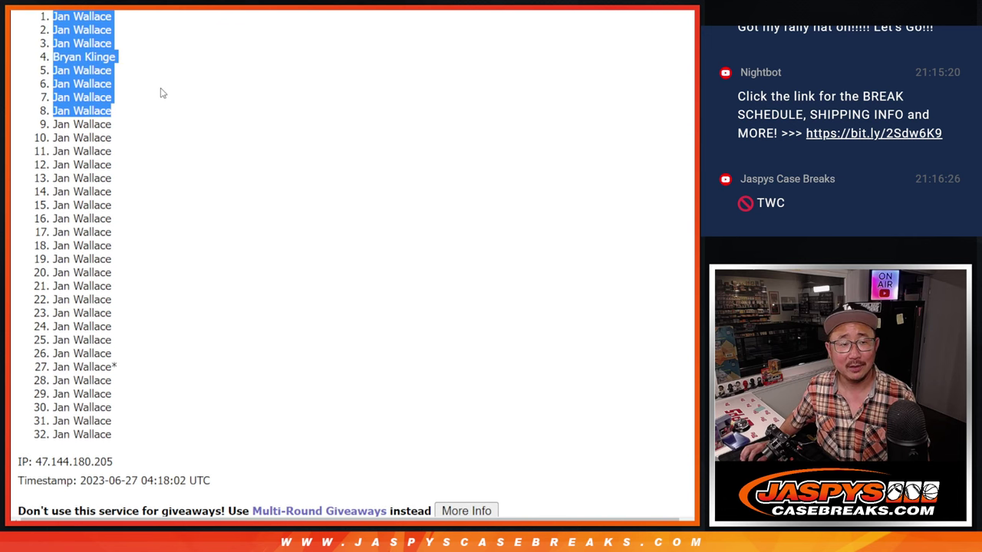
# Check the break's product page and the dice roll result page.
pyautogui.hotkey('ctrl', 'Tab')
pyautogui.hotkey('ctrl', 'Tab')
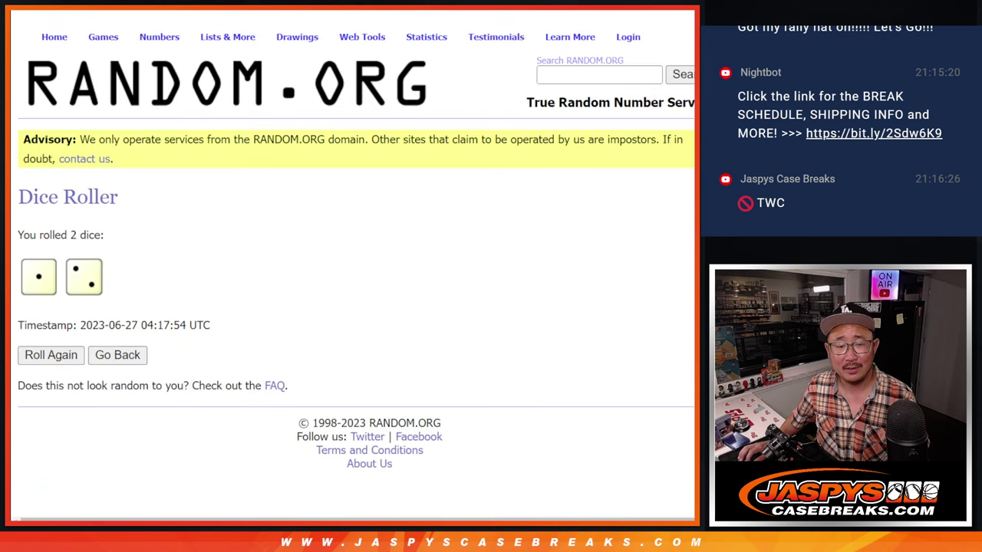
pyautogui.hotkey('ctrl', 'Tab')
pyautogui.scroll(-1, 440, 158)
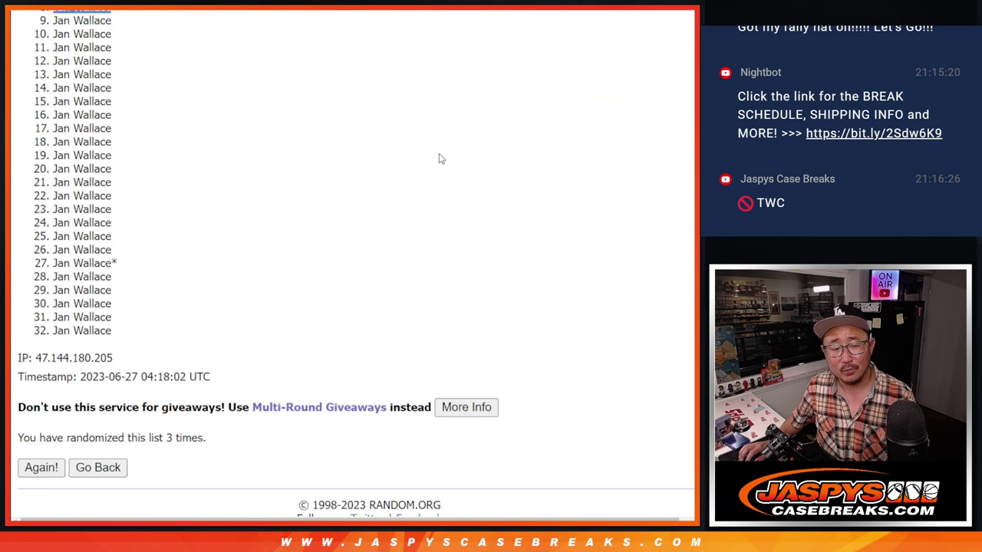
pyautogui.scroll(1, 440, 158)
pyautogui.scroll(1, 440, 158)
pyautogui.scroll(-1, 440, 158)
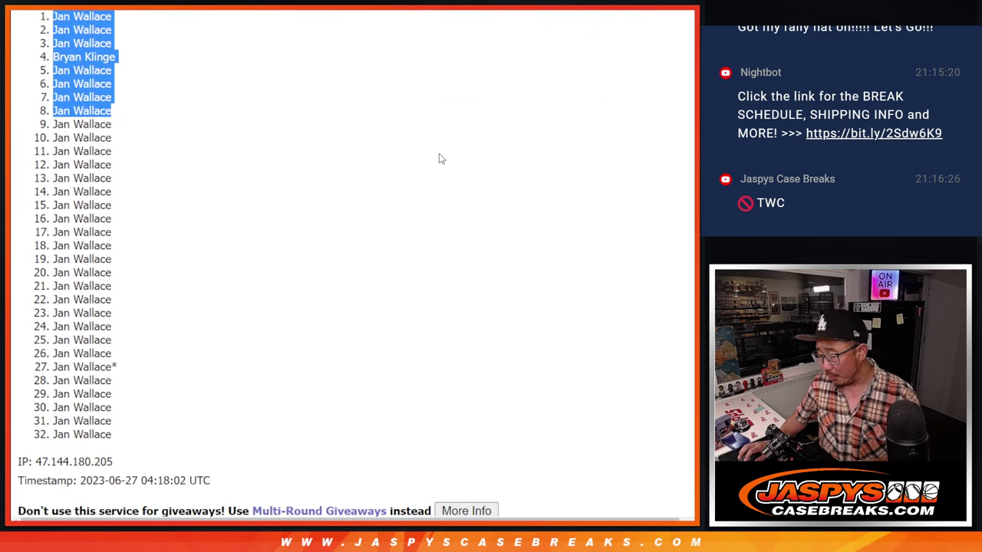